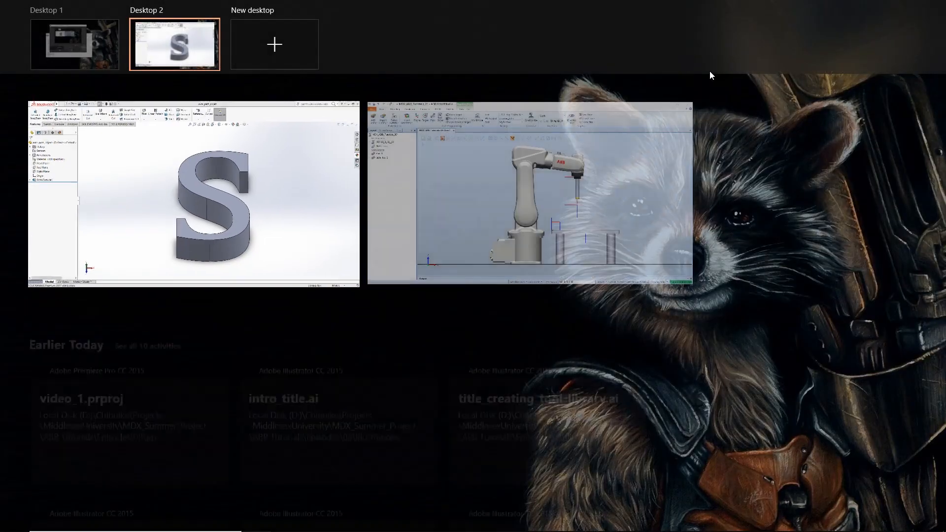
Switch to RobotStudio and import the geometry file auto_path_object.SAT from the Additional_Files folder.
click(519, 154)
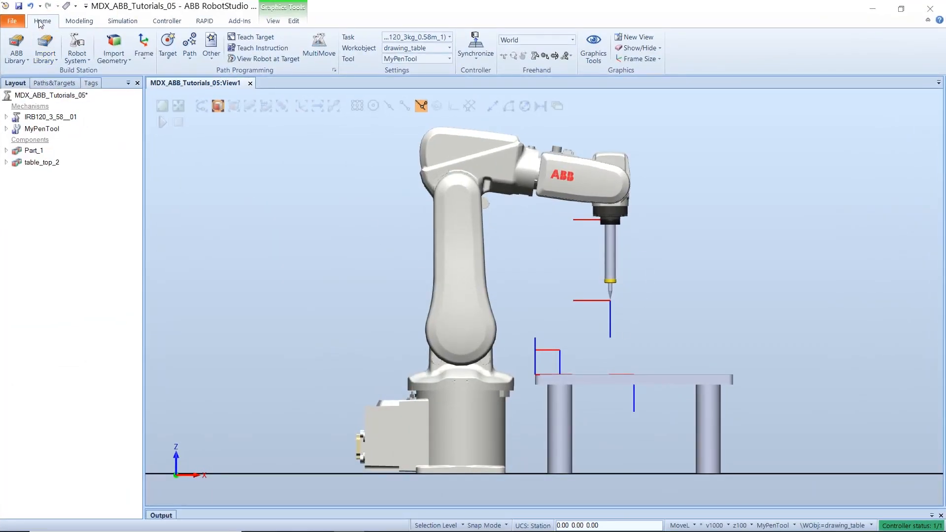
click(107, 63)
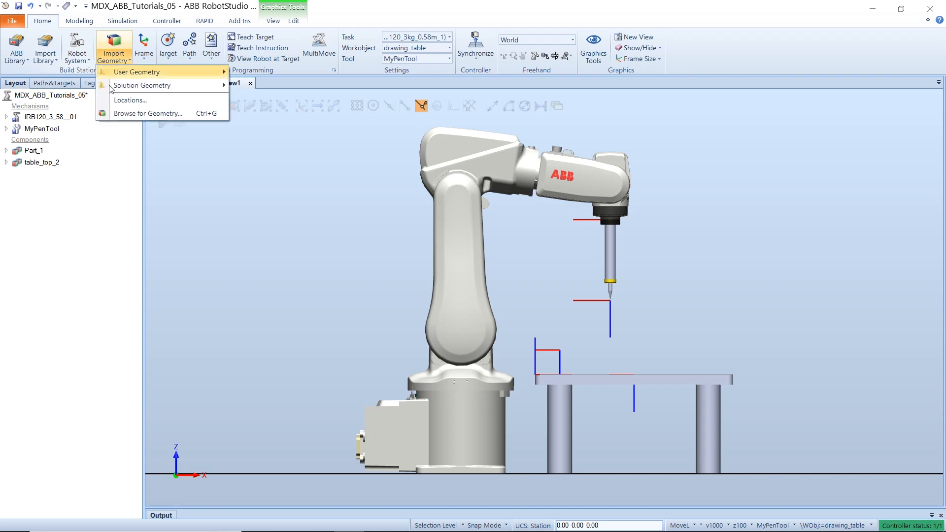
click(152, 111)
click(262, 120)
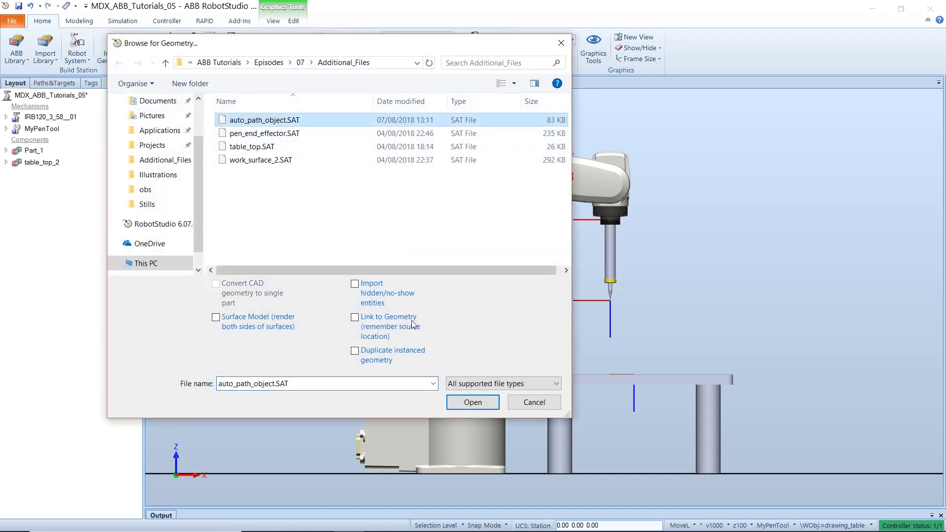
click(479, 401)
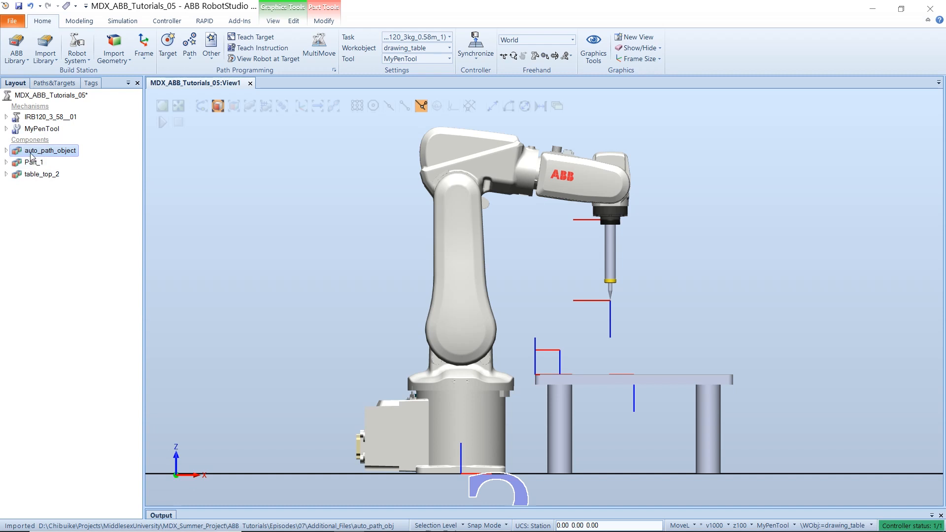
Attach auto_path_object to table_top_2 and update its position to match the table.
scroll(443, 373, down, 5)
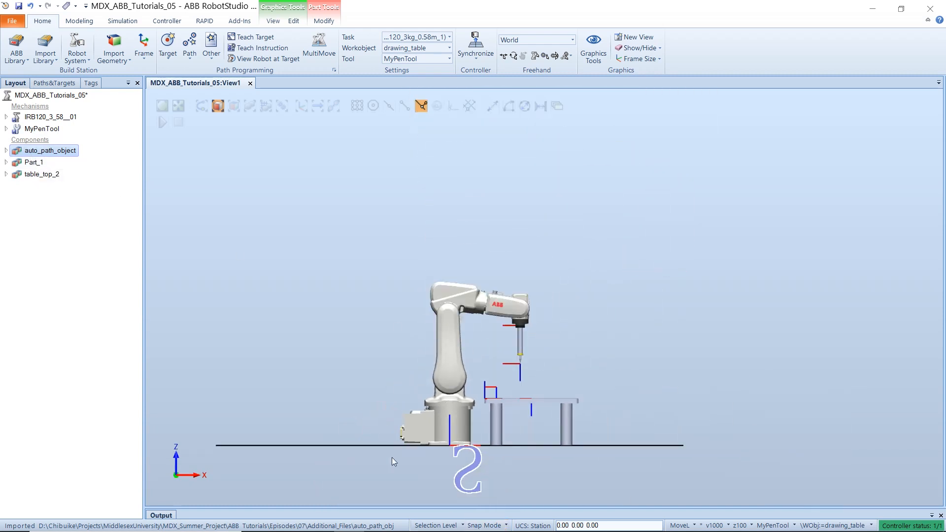
scroll(413, 487, up, 2)
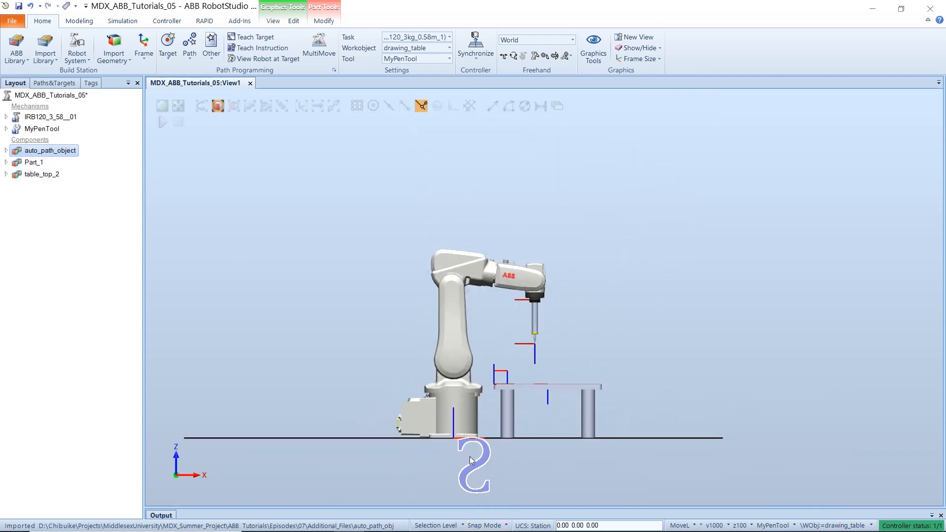
ctrl+drag(470, 456, 486, 440)
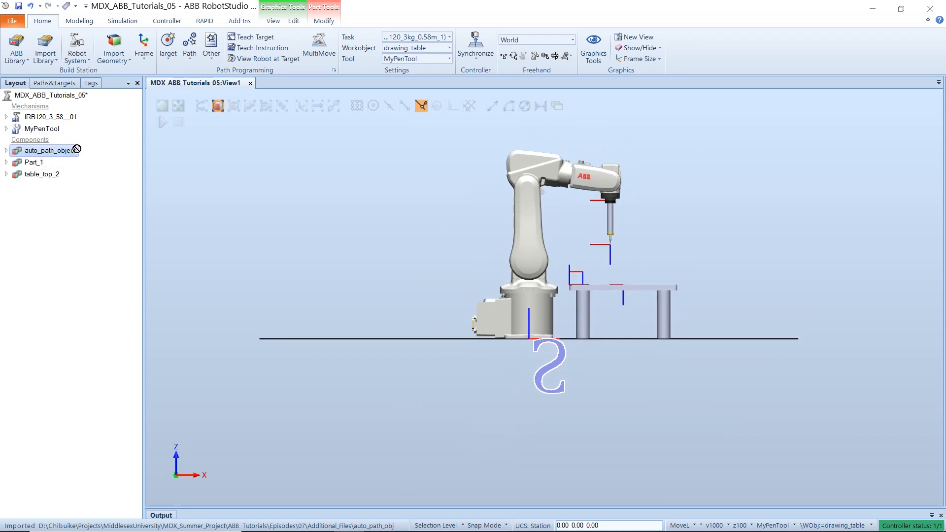
drag(77, 149, 54, 177)
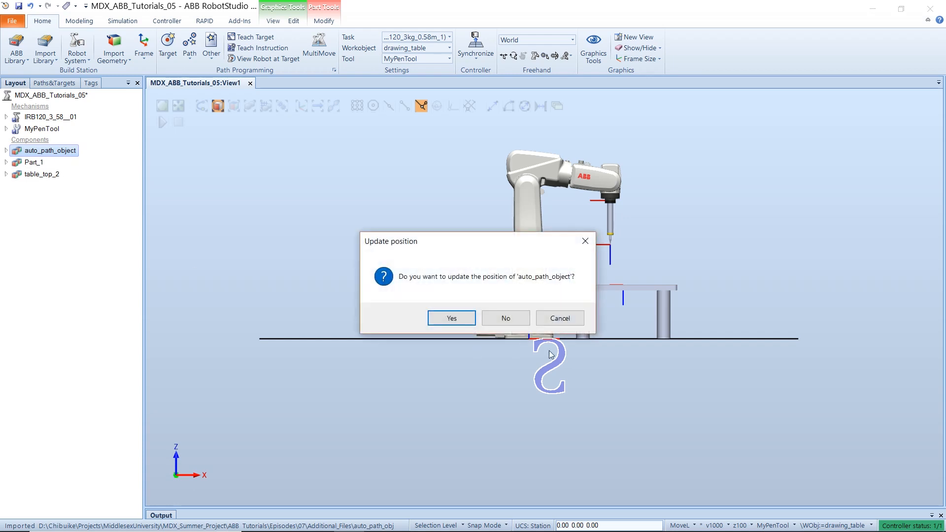
click(451, 319)
Offset auto_path_object by 100 mm in X and 100 mm in Y relative to World.
scroll(568, 282, up, 5)
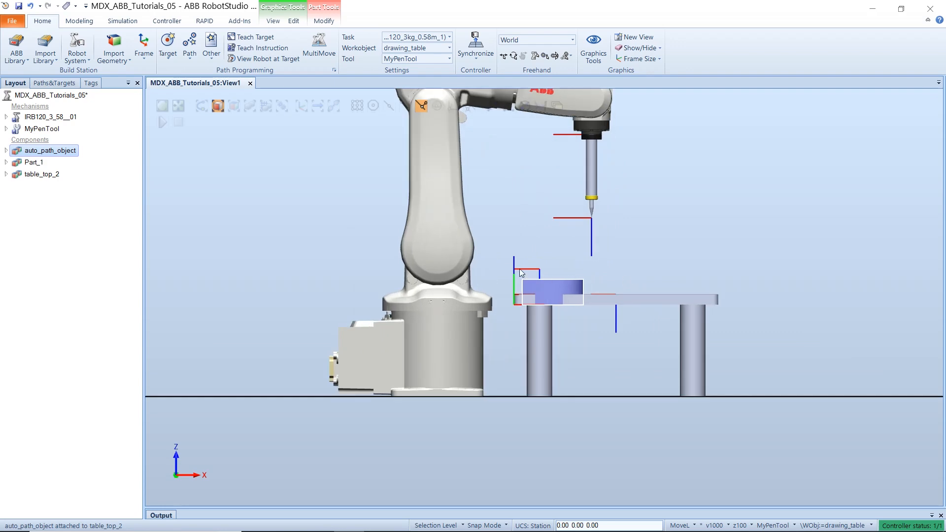
ctrl+shift+drag(558, 290, 534, 348)
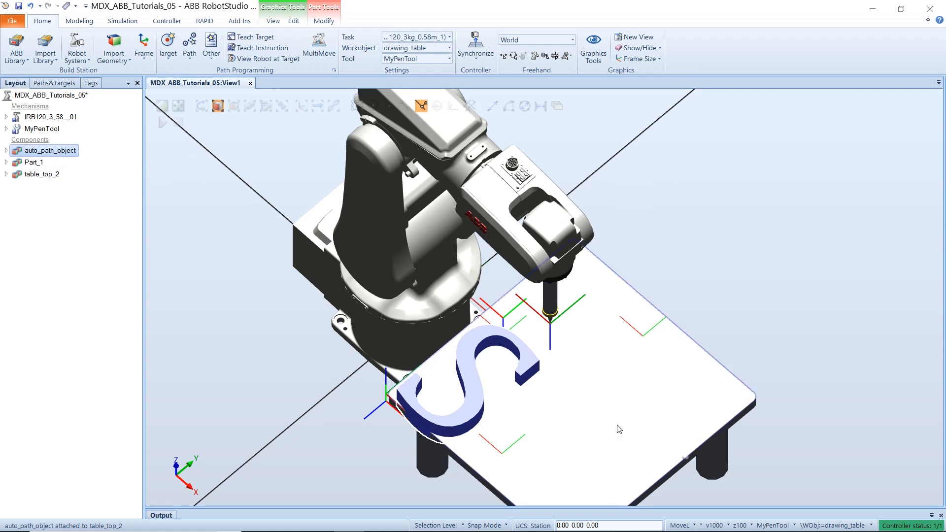
right_click(43, 151)
mouse_move(104, 310)
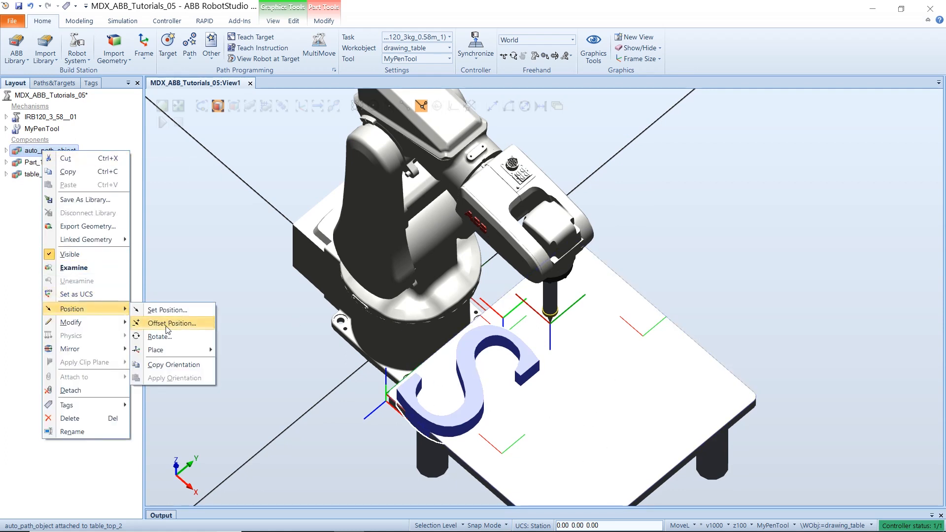
click(171, 324)
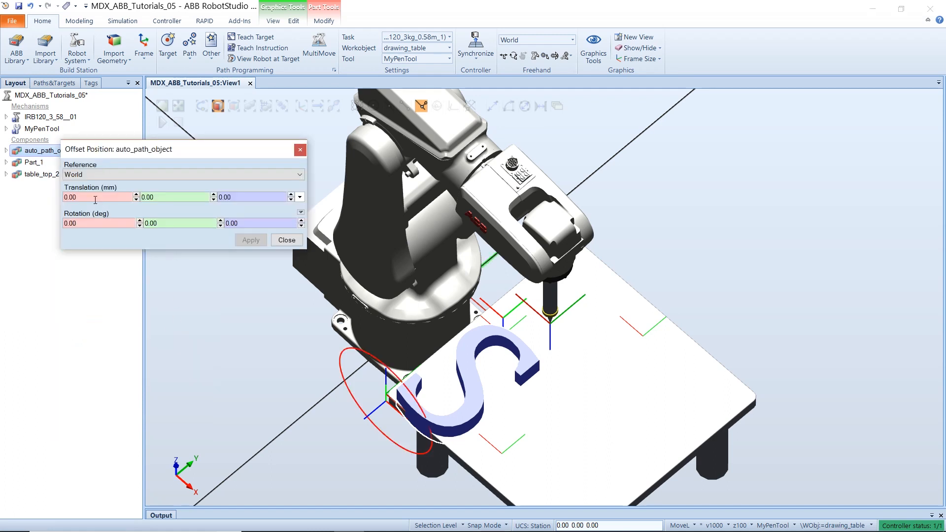
text(100)
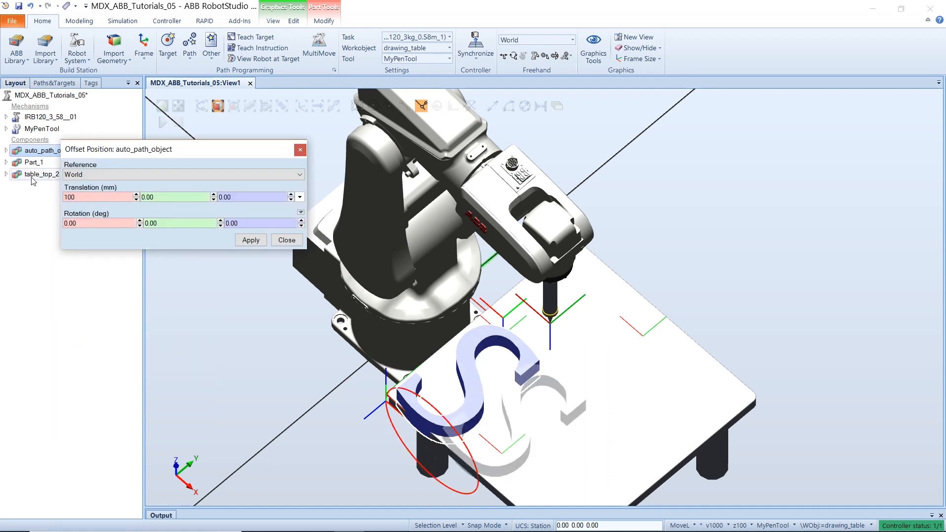
text(100)
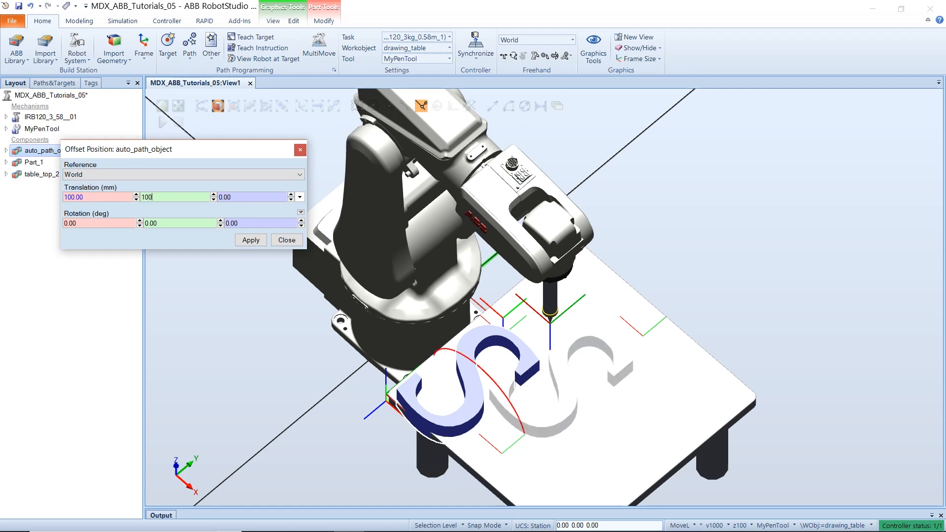
click(260, 240)
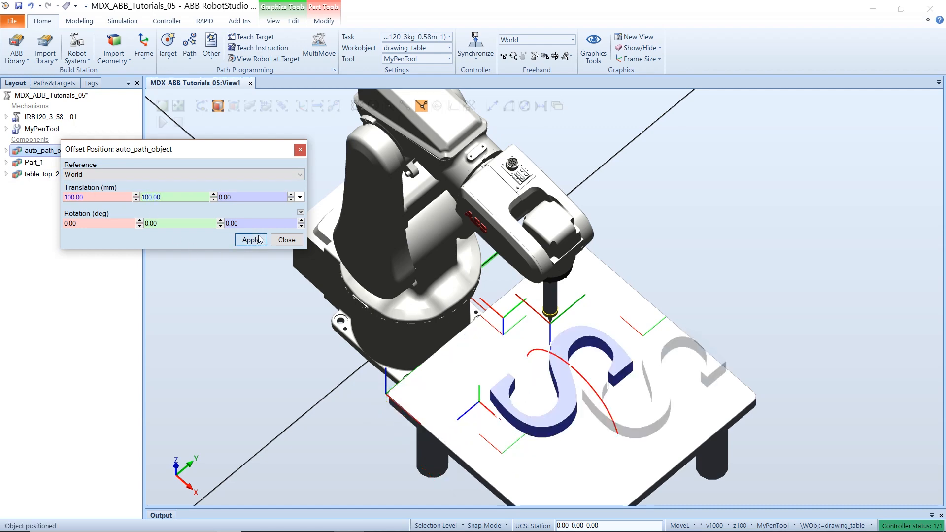
click(300, 150)
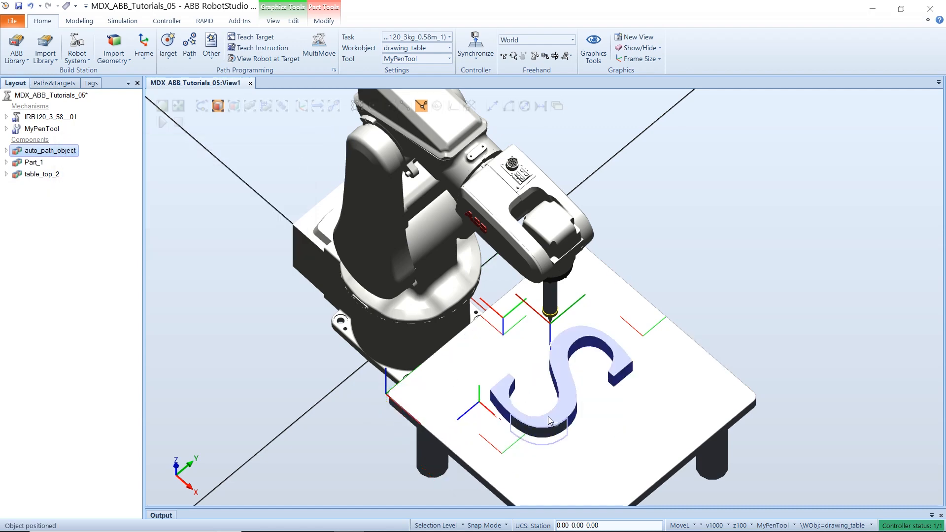
Start an AutoPath and set a face of the S-shaped auto_path_object as its reference surface.
ctrl+shift+drag(488, 355, 504, 312)
ctrl+shift+drag(485, 267, 513, 310)
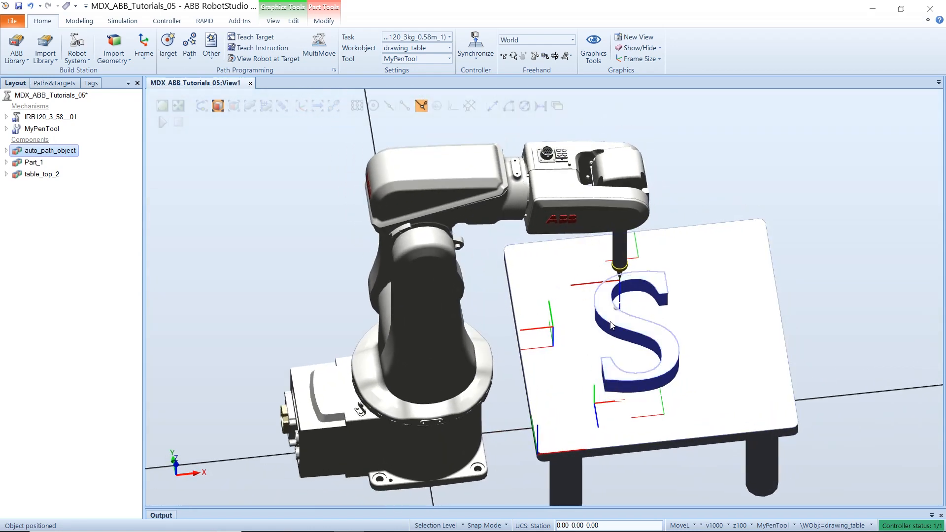
click(44, 83)
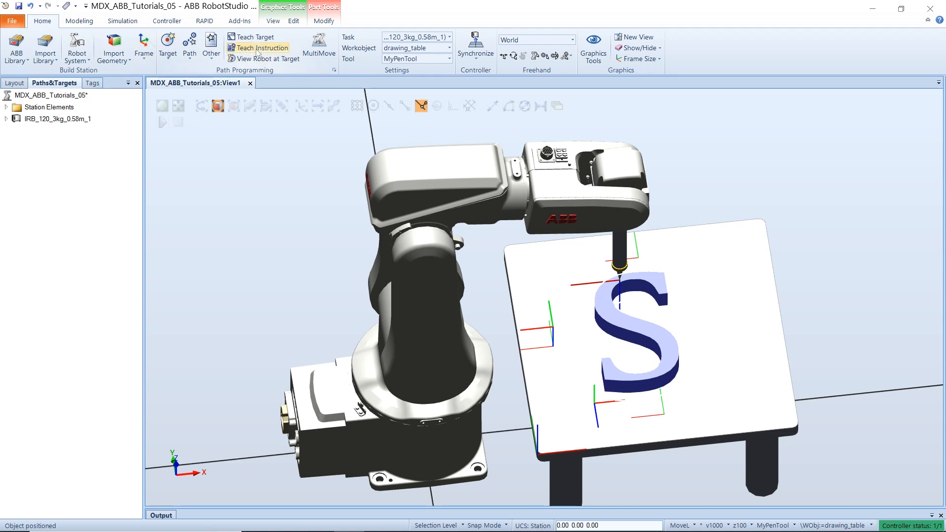
click(190, 47)
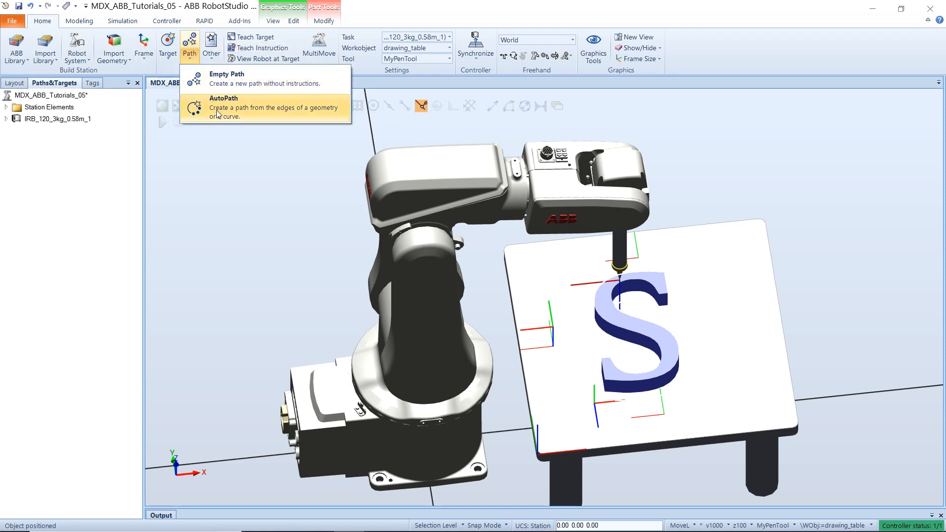
click(217, 110)
drag(119, 143, 101, 106)
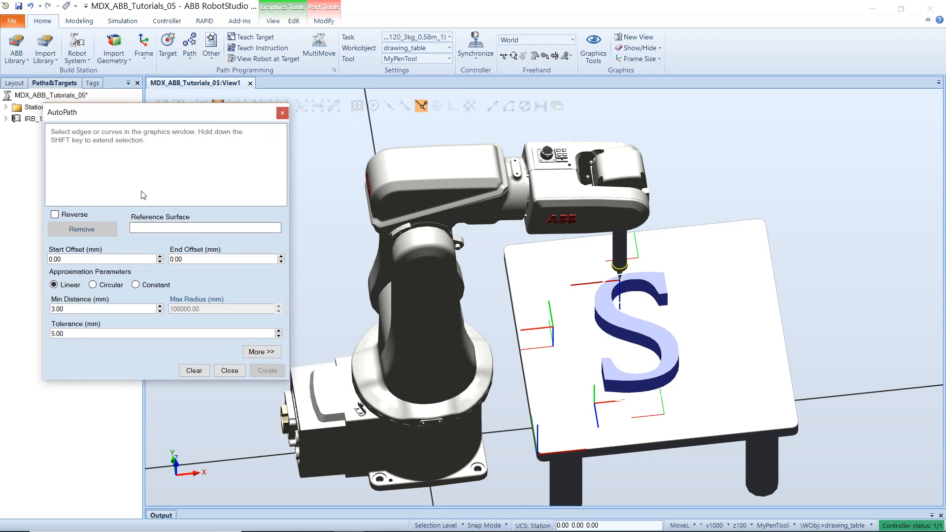
click(159, 230)
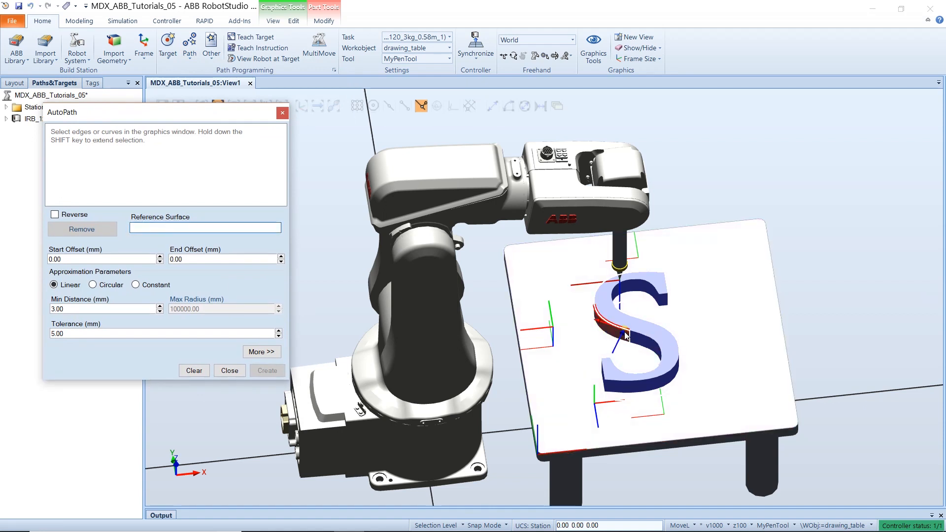
click(624, 331)
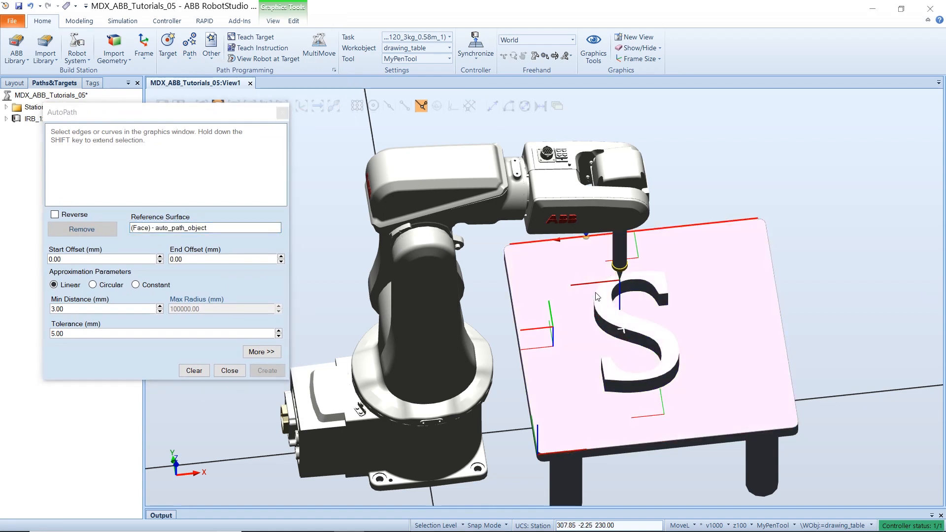
Select the 16 edges around the top outline of the S in sequence for the path, starting at its upper-left curve.
click(597, 294)
scroll(638, 276, up, 5)
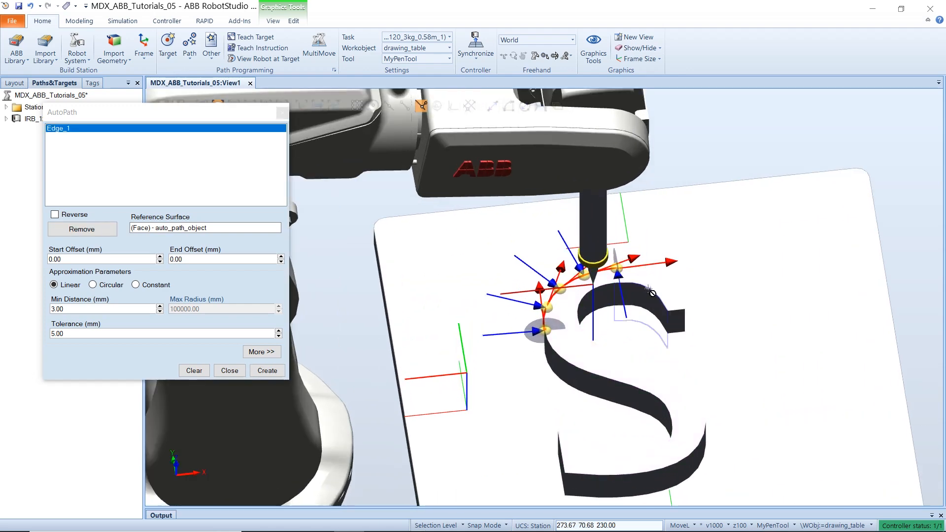
click(640, 275)
click(685, 319)
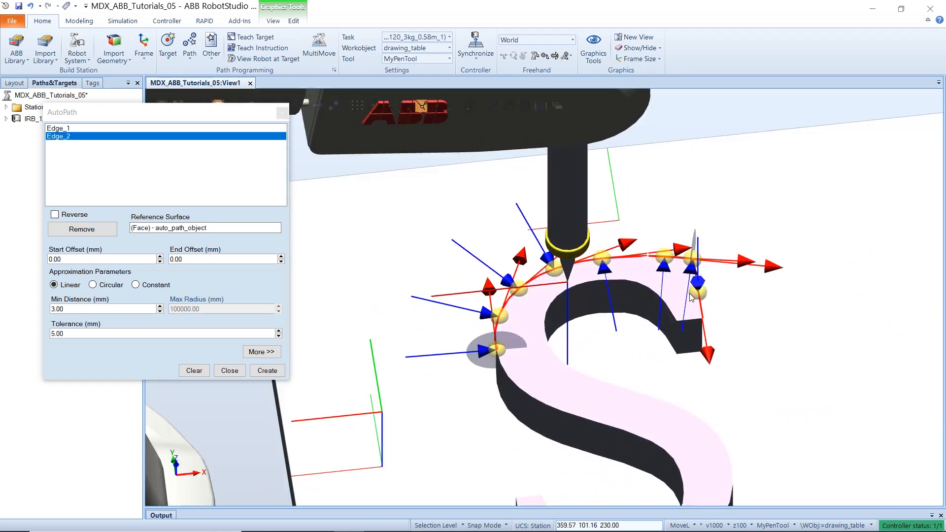
click(669, 308)
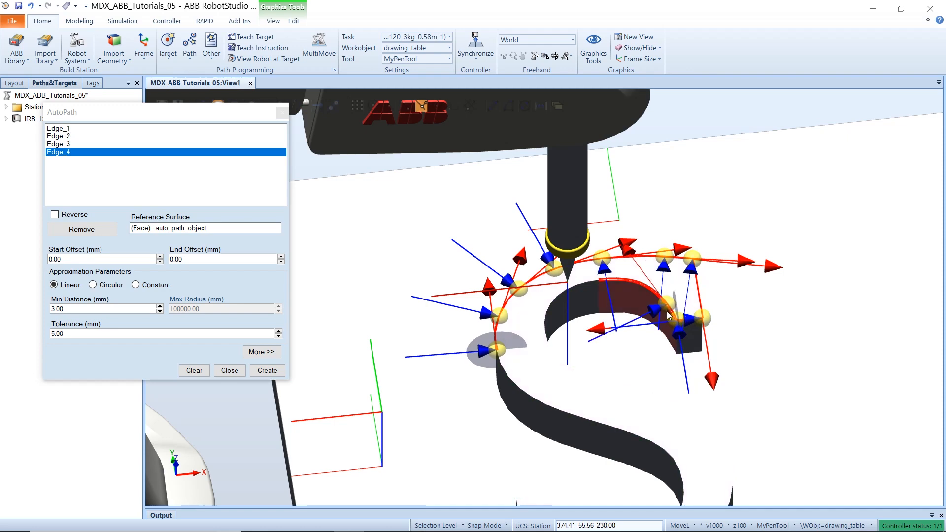
click(605, 287)
click(567, 291)
click(651, 413)
click(710, 430)
scroll(482, 326, up, 2)
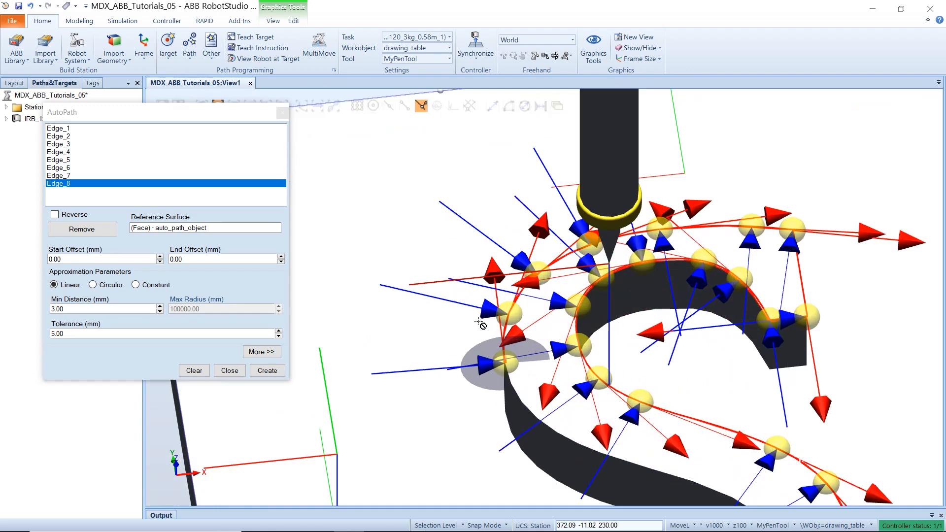
scroll(482, 327, down, 5)
click(607, 460)
click(525, 468)
click(503, 439)
click(510, 429)
click(524, 440)
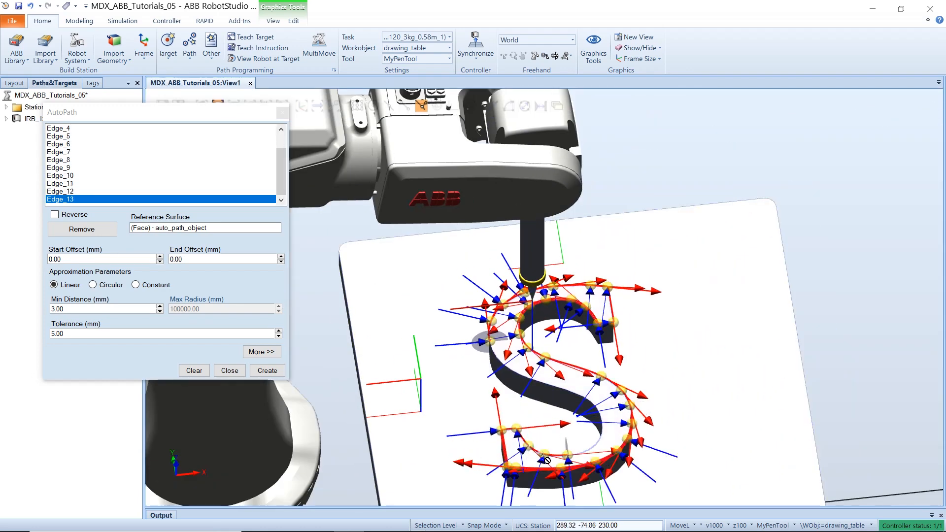
click(564, 454)
click(593, 409)
click(497, 359)
scroll(517, 317, up, 4)
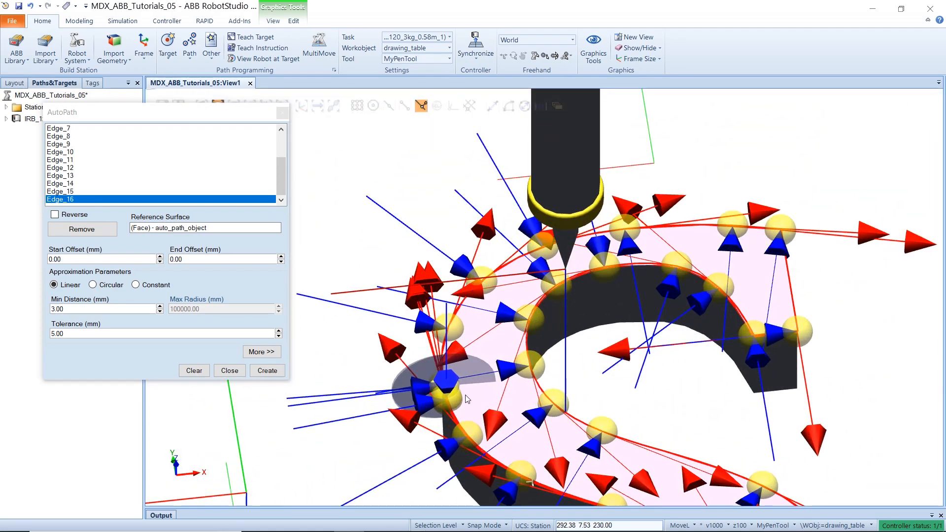
scroll(462, 388, down, 2)
scroll(461, 389, down, 2)
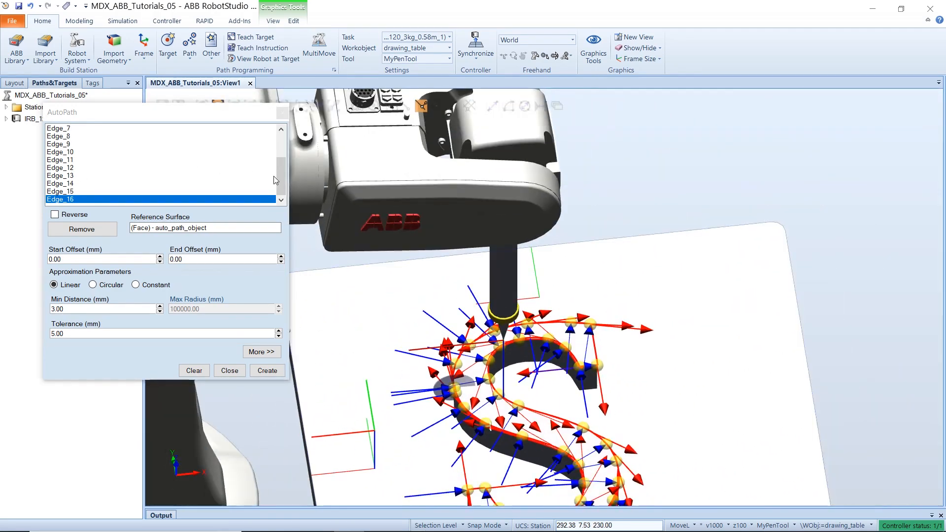
Create the path from the selected edges, close AutoPath, and show the station's paths and targets.
drag(280, 176, 280, 153)
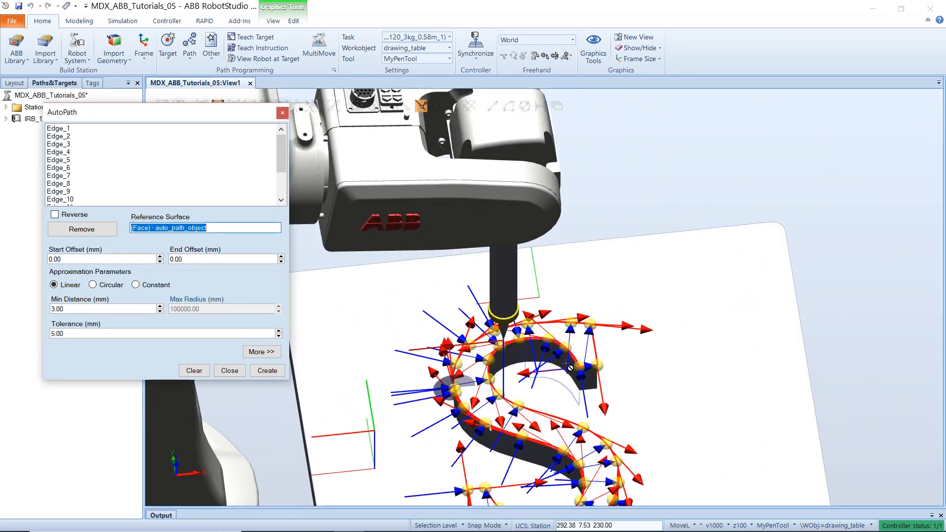
scroll(390, 345, down, 1)
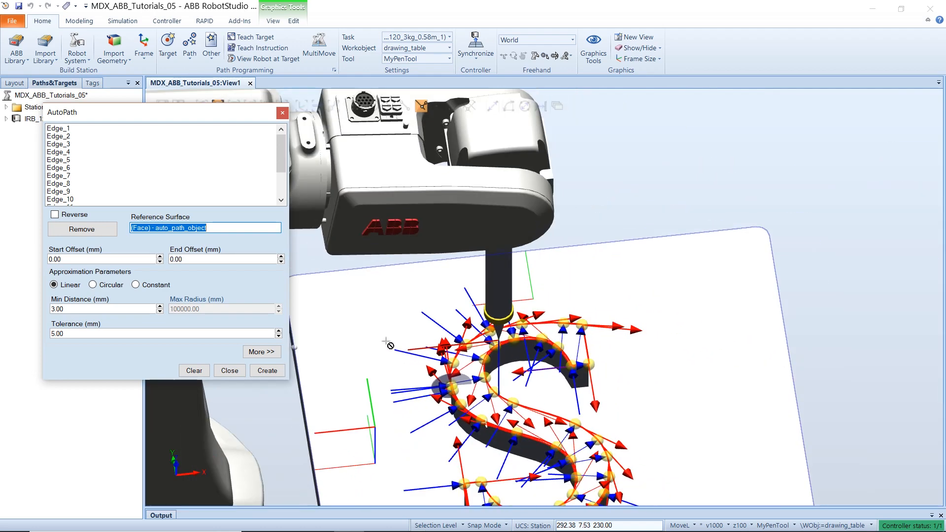
scroll(389, 345, down, 2)
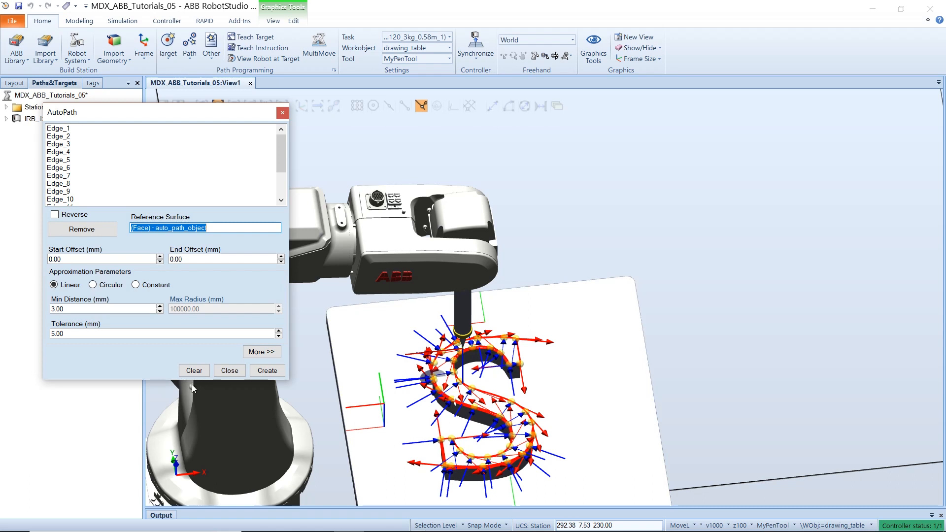
click(266, 372)
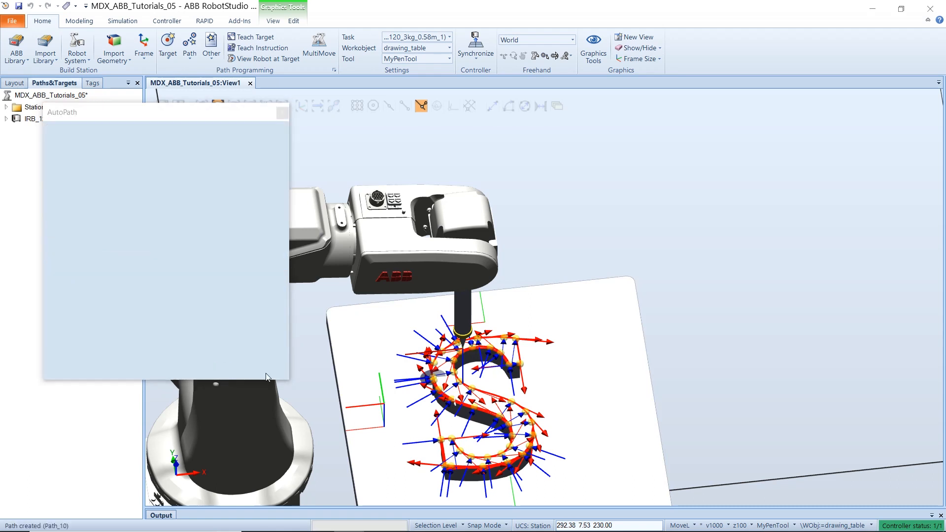
drag(172, 114, 269, 129)
click(378, 128)
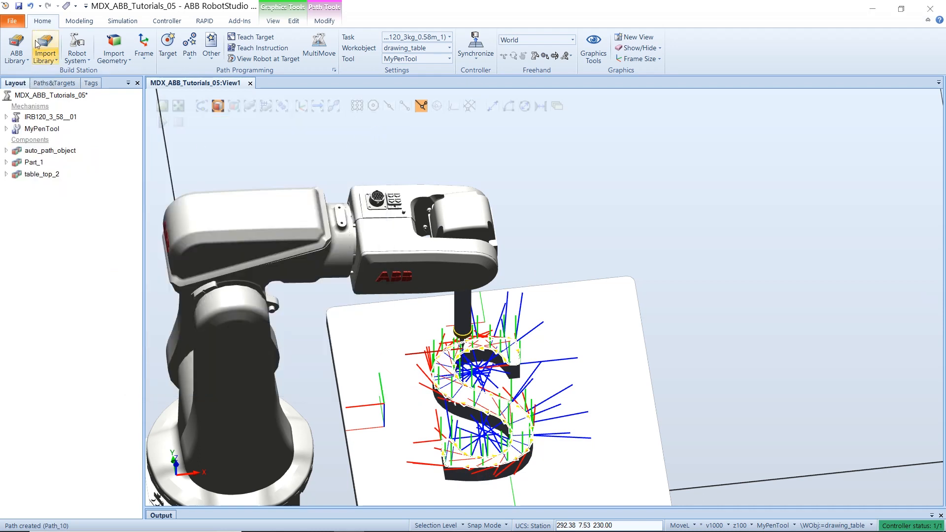
click(41, 84)
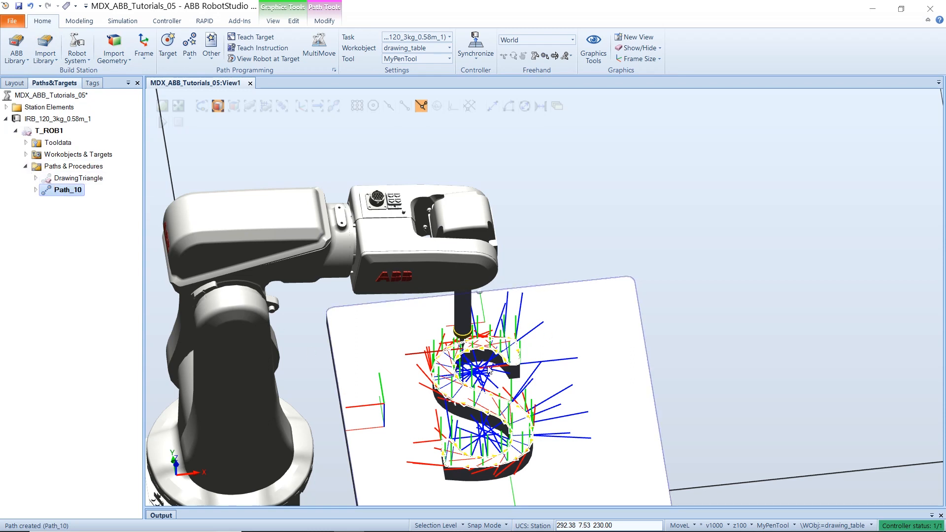
Rename the newly created Path_10 as DrawingPath.
right_click(67, 193)
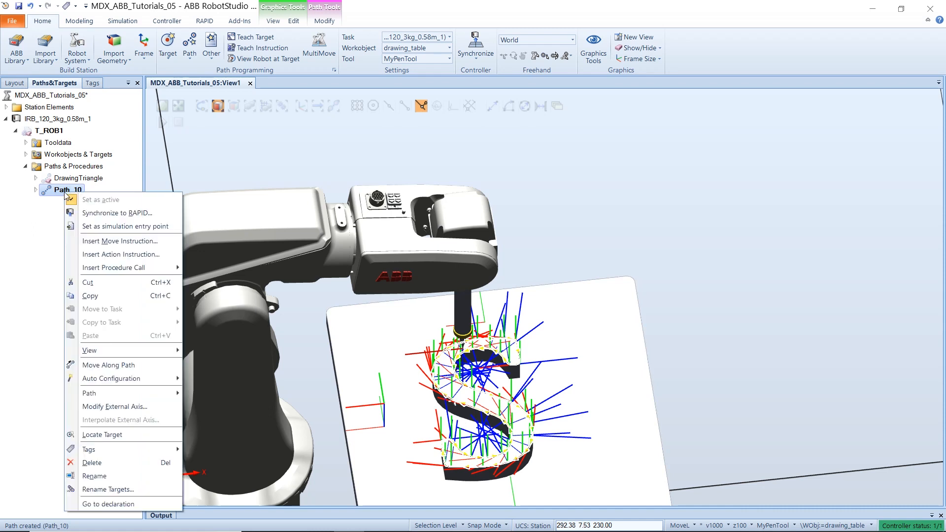
click(99, 477)
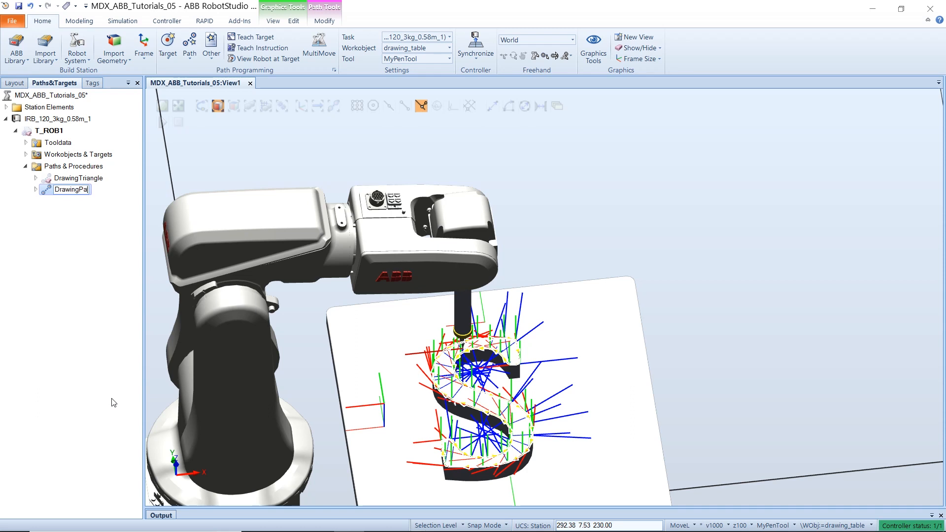
key(Return)
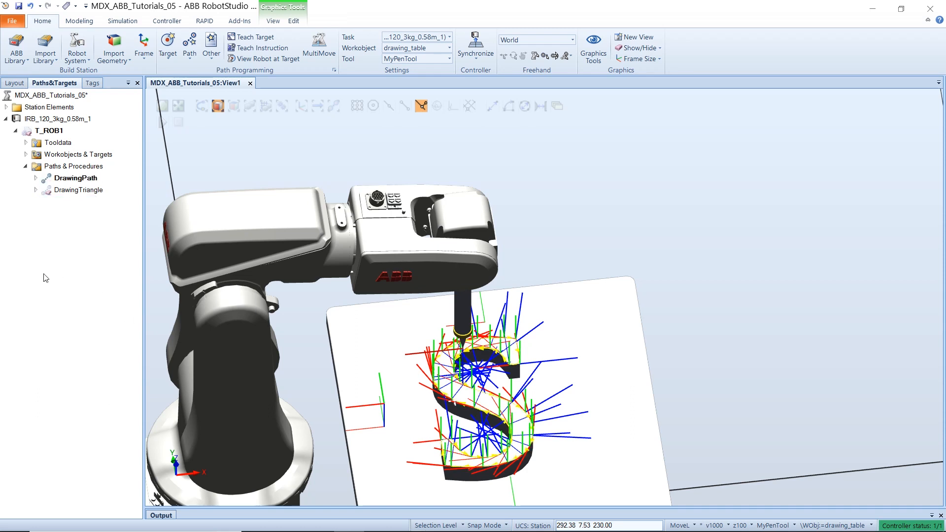
Expand the drawing_table workobject down to drawing_table_of and review its list of targets from Target_10 to Target_450.
click(27, 154)
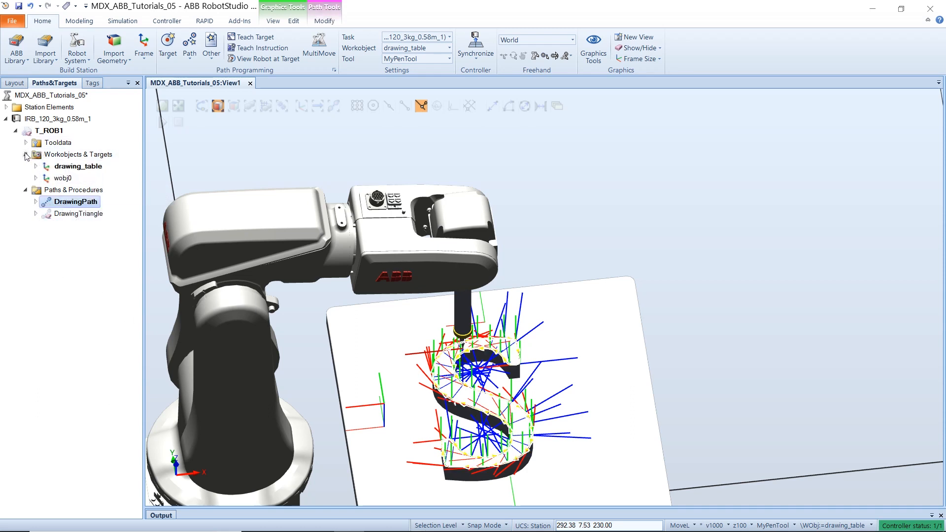
click(35, 166)
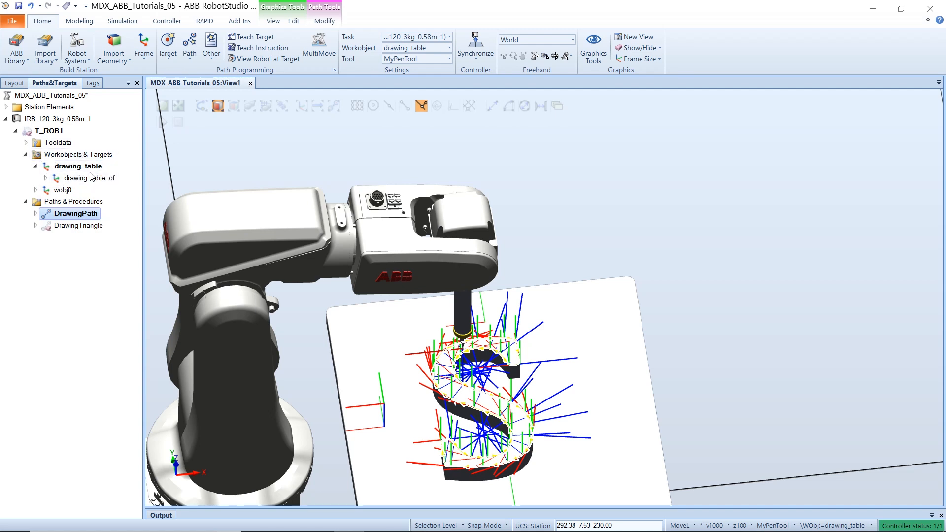
click(45, 178)
scroll(65, 199, down, 1)
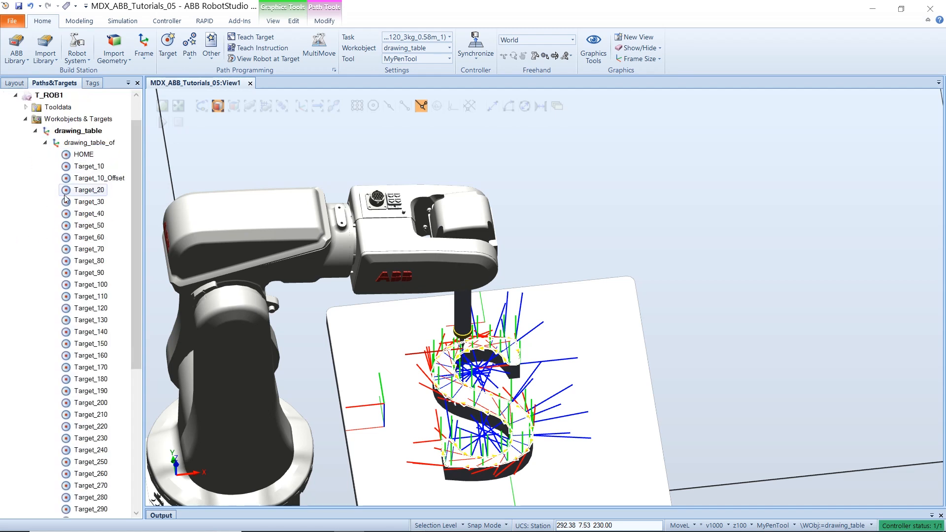
scroll(64, 199, up, 1)
scroll(72, 209, down, 8)
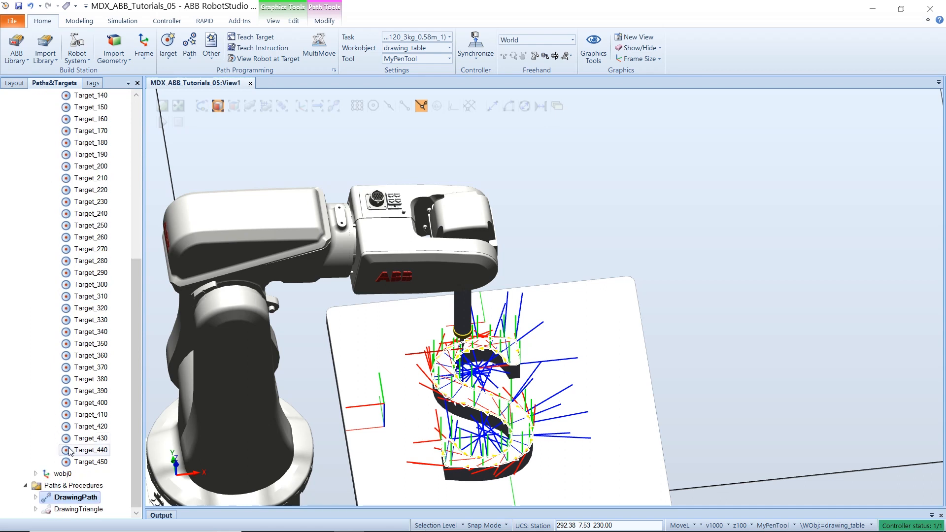
click(76, 462)
scroll(133, 318, up, 2)
scroll(133, 317, up, 6)
click(89, 201)
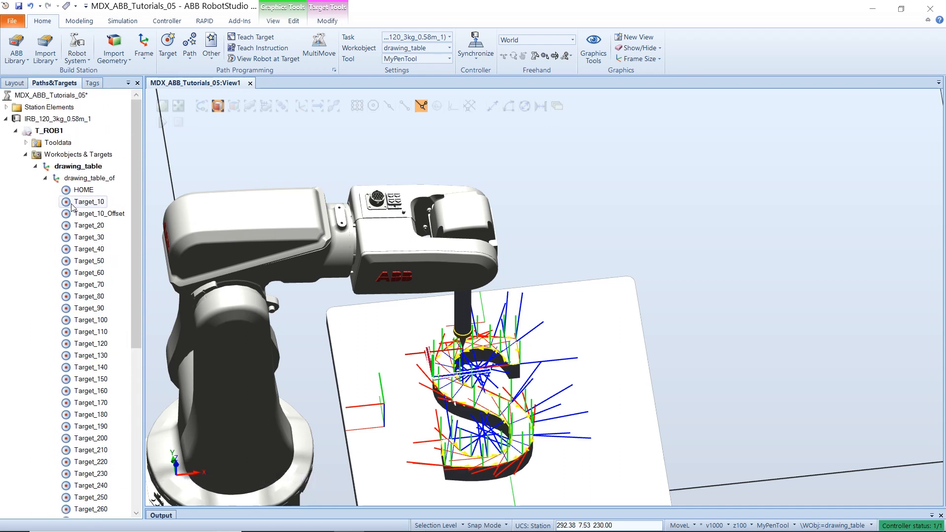
Copy the orientation of the HOME target under drawing_table_of.
click(88, 192)
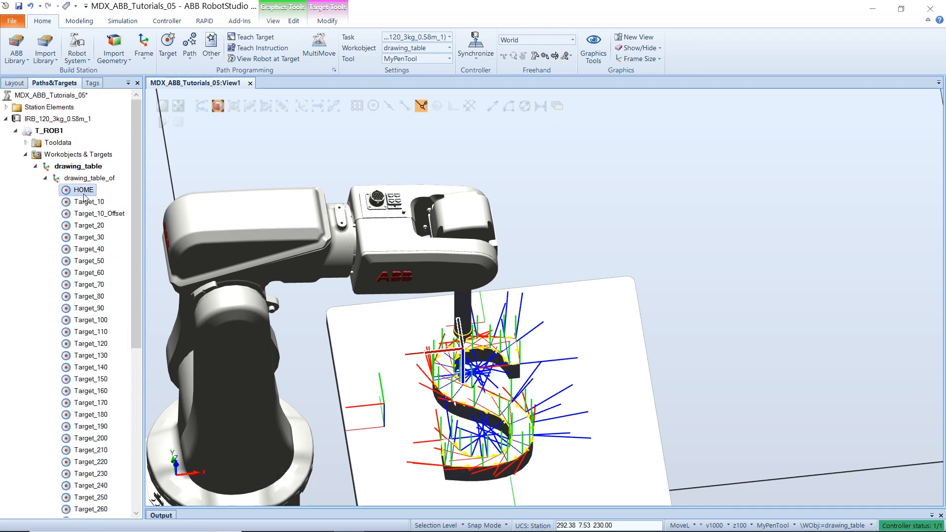
right_click(73, 194)
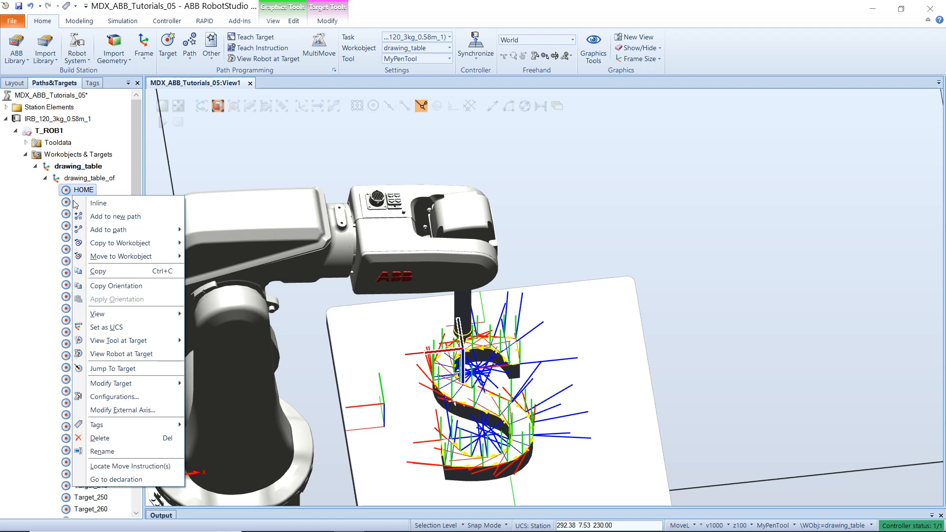
click(117, 286)
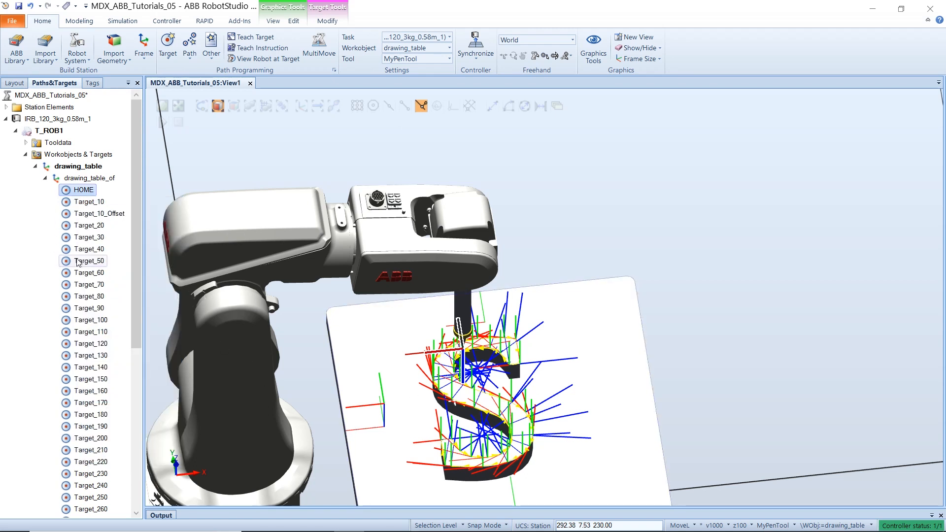
Apply the copied orientation to all targets from Target_10 through Target_450, then clear the selection.
click(89, 204)
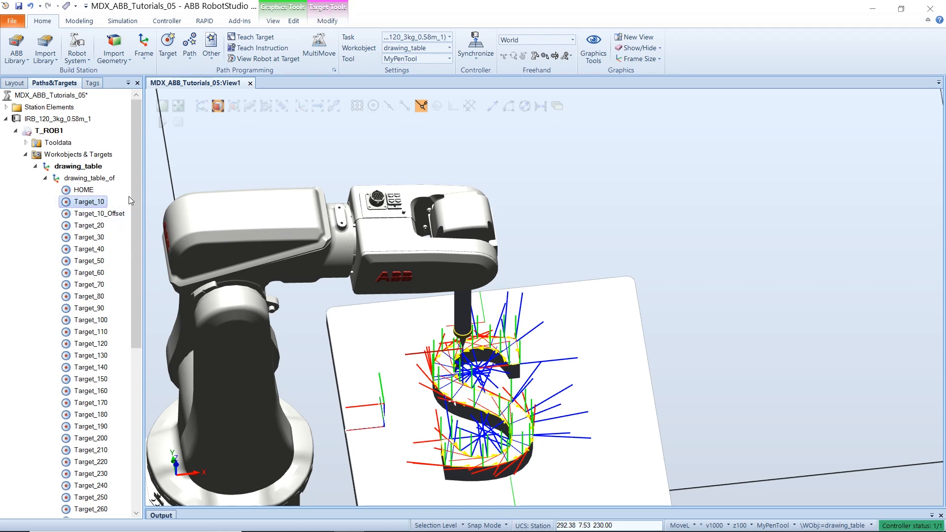
drag(136, 197, 127, 401)
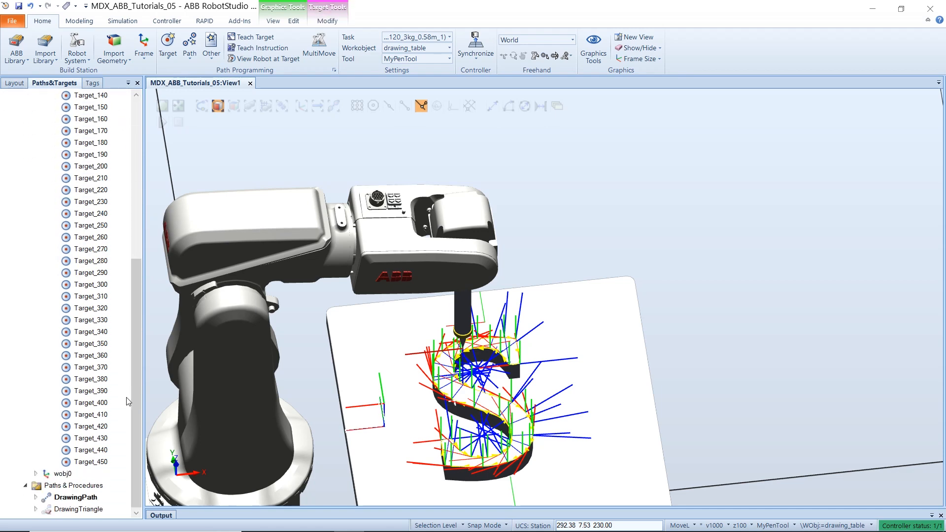
shift+click(82, 462)
right_click(81, 460)
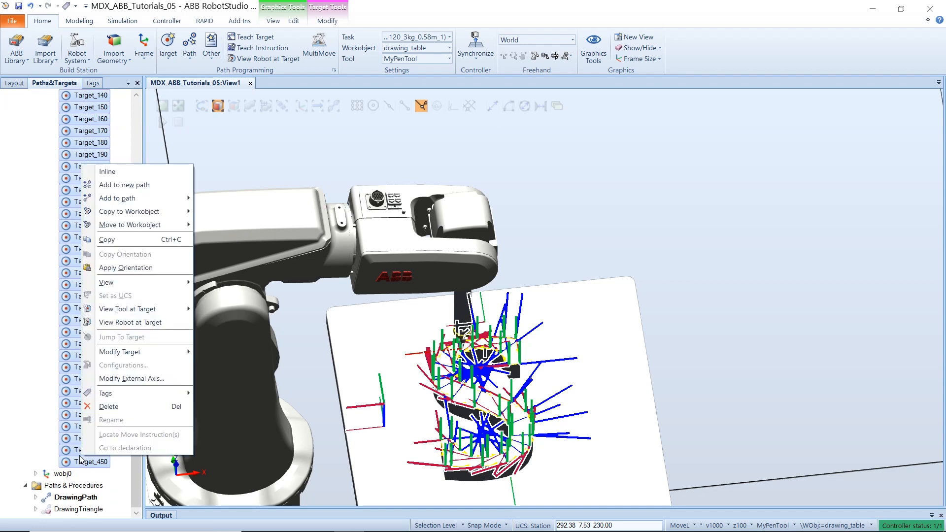
click(126, 272)
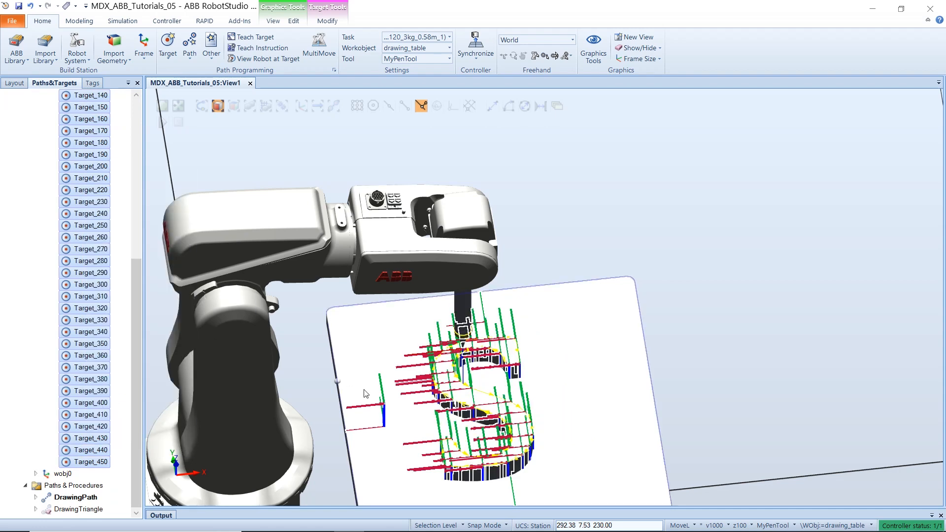
click(326, 353)
Expand DrawingPath and run Auto Configuration on it for all move instructions.
scroll(427, 386, up, 3)
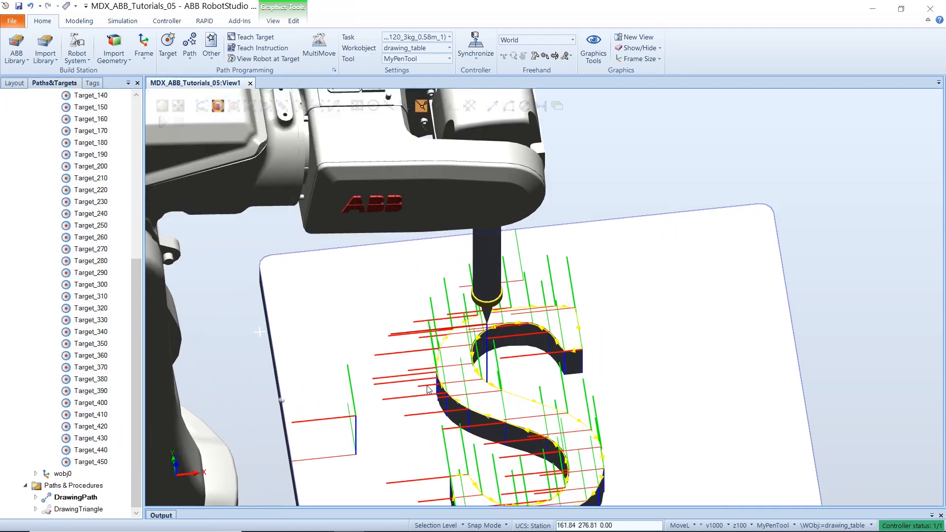
scroll(427, 386, down, 3)
ctrl+shift+drag(363, 397, 309, 374)
drag(133, 277, 139, 146)
click(47, 132)
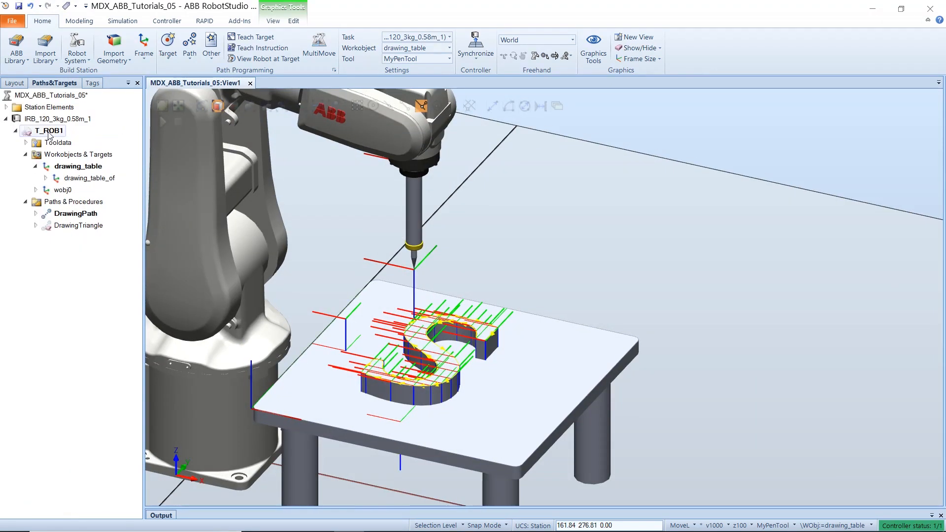
click(36, 214)
click(63, 213)
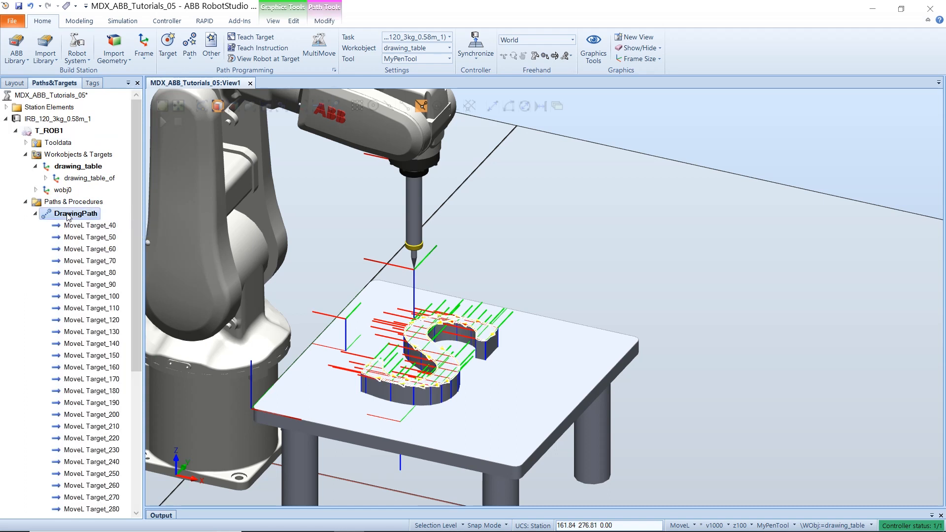
right_click(63, 213)
mouse_move(133, 402)
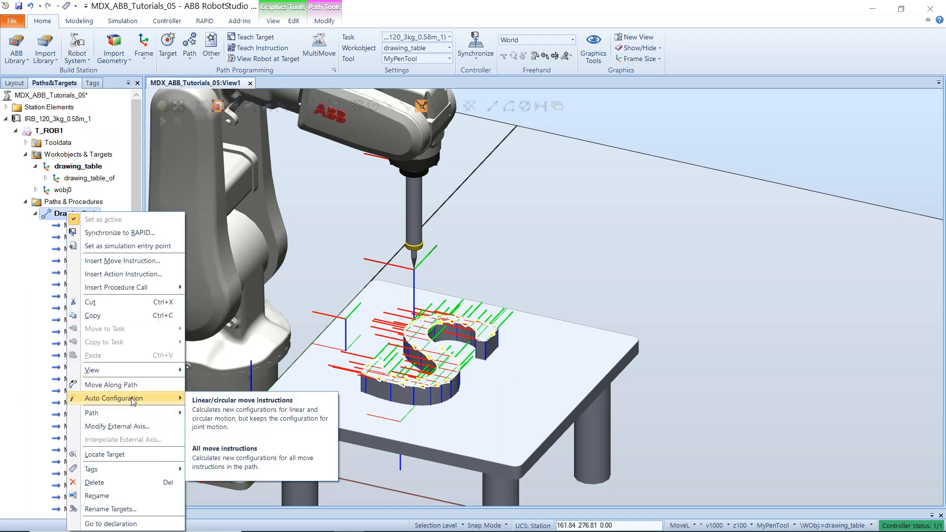
click(221, 457)
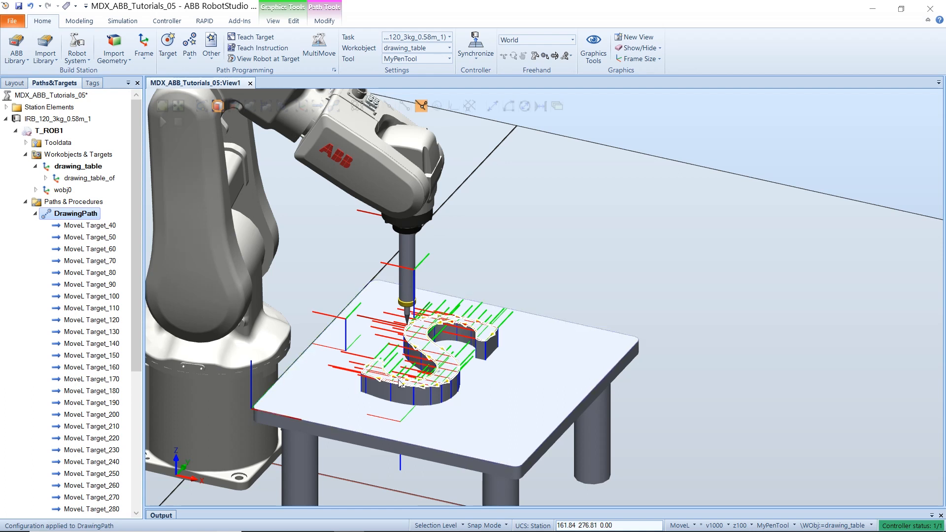
Run the robot through DrawingPath with Move Along Path.
right_click(69, 213)
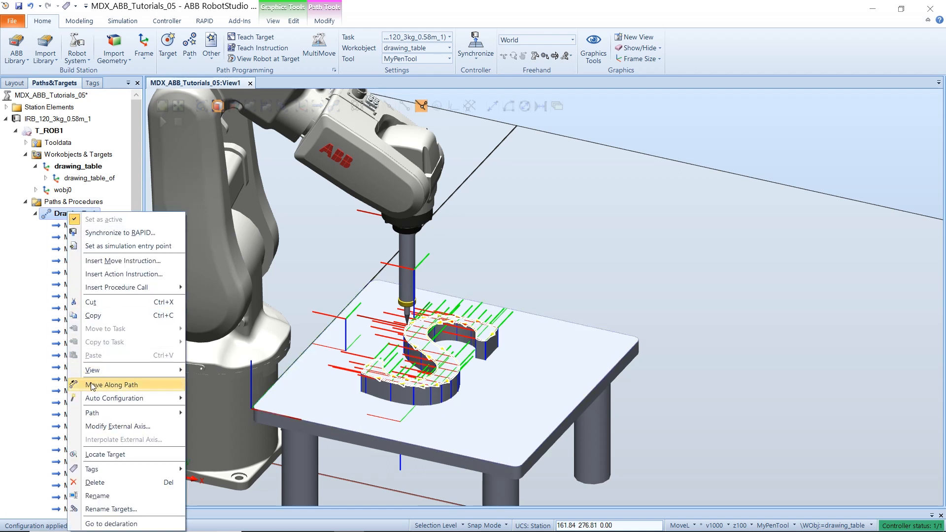
mouse_move(91, 400)
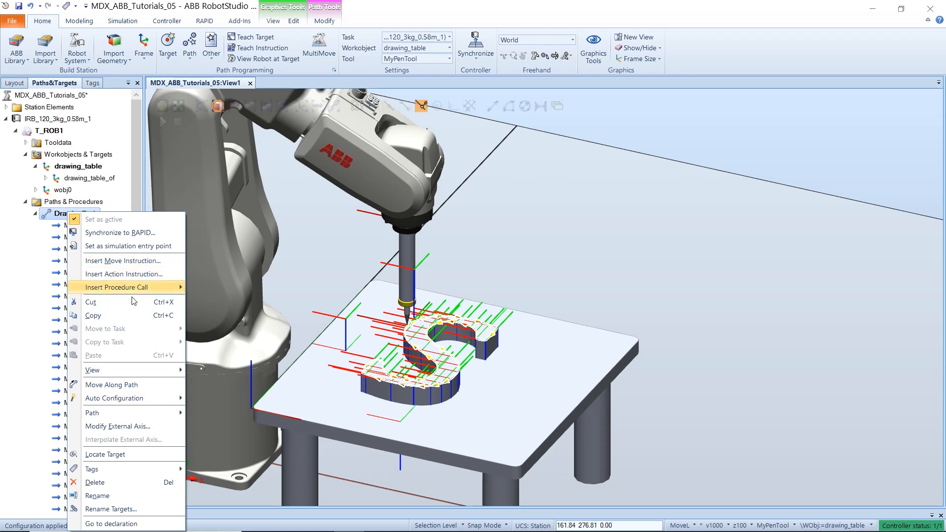
click(120, 390)
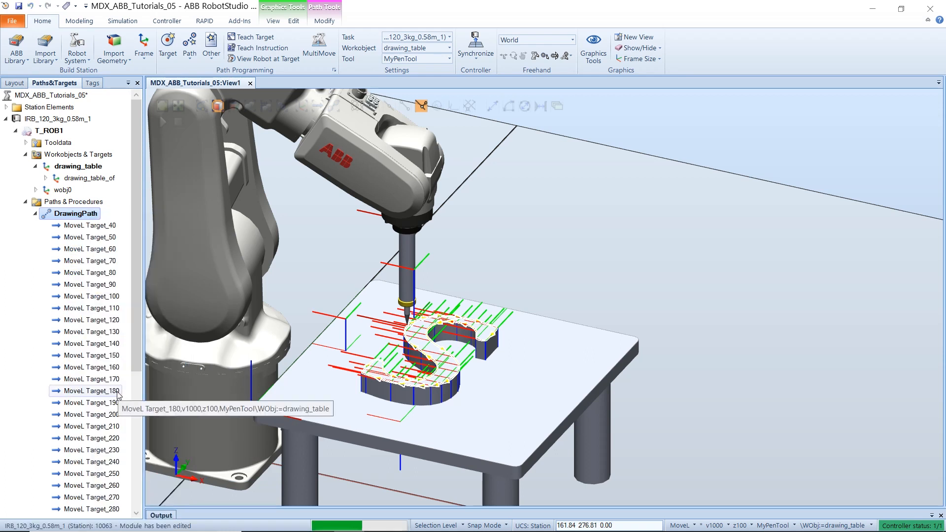